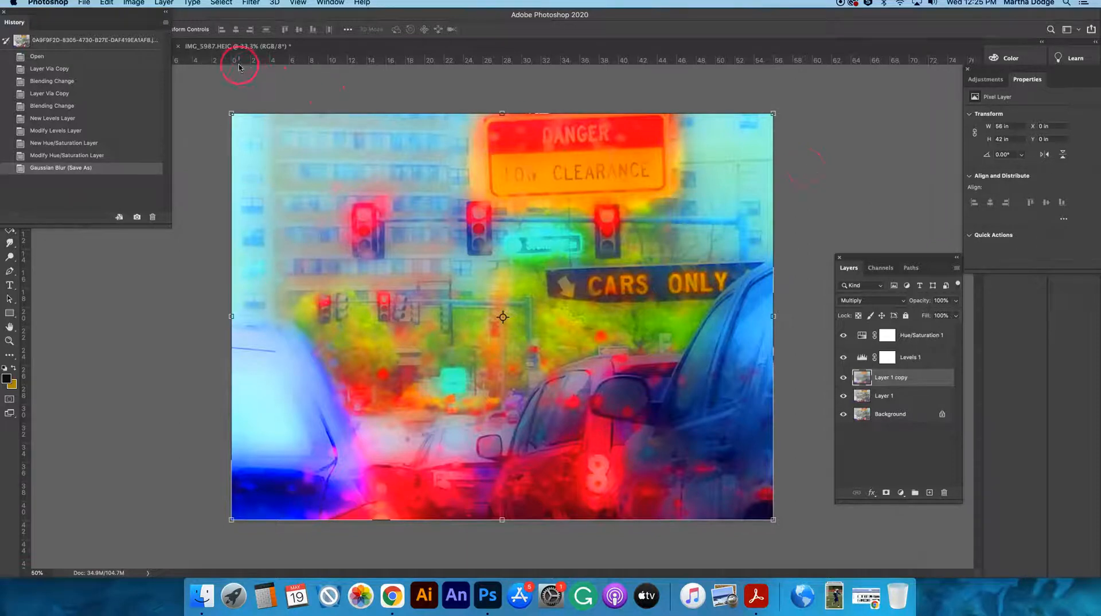
Revert the traffic photo to its original opened snapshot and put away the history list.
click(196, 77)
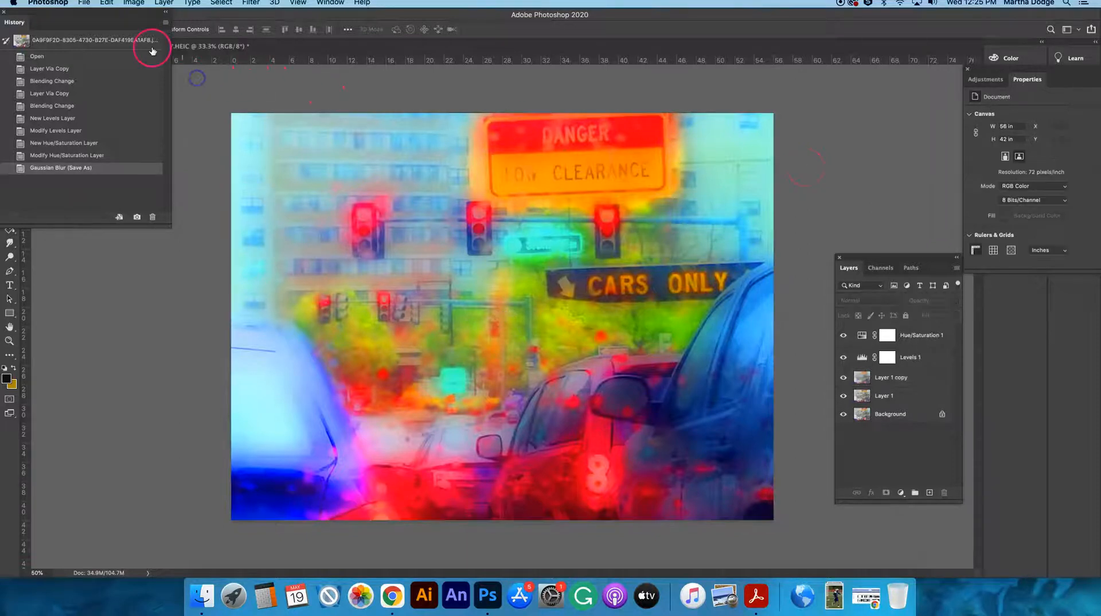
click(32, 36)
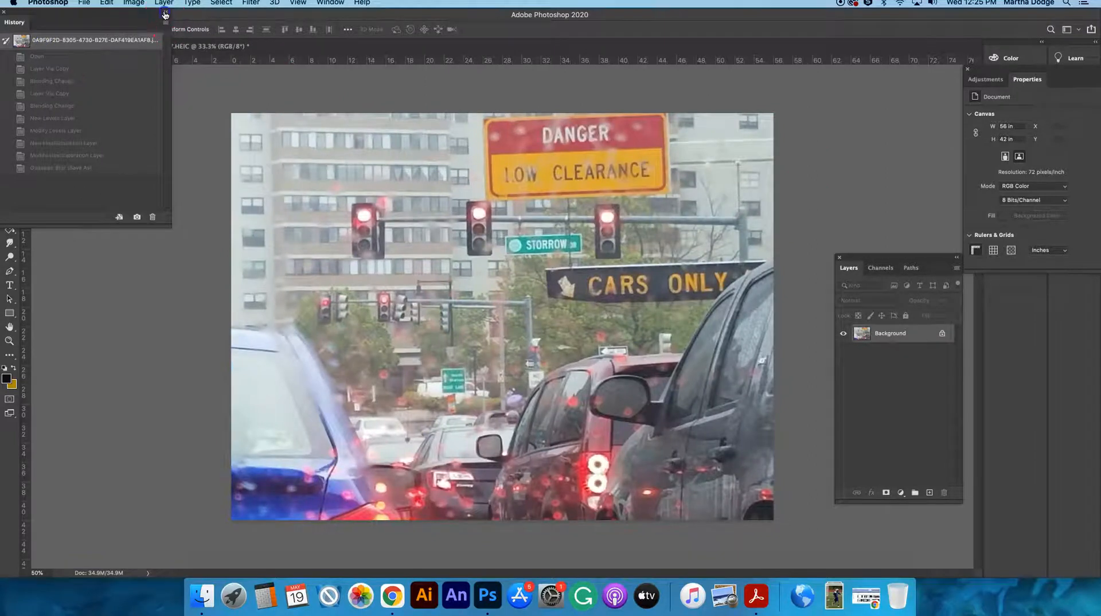
click(164, 15)
click(687, 333)
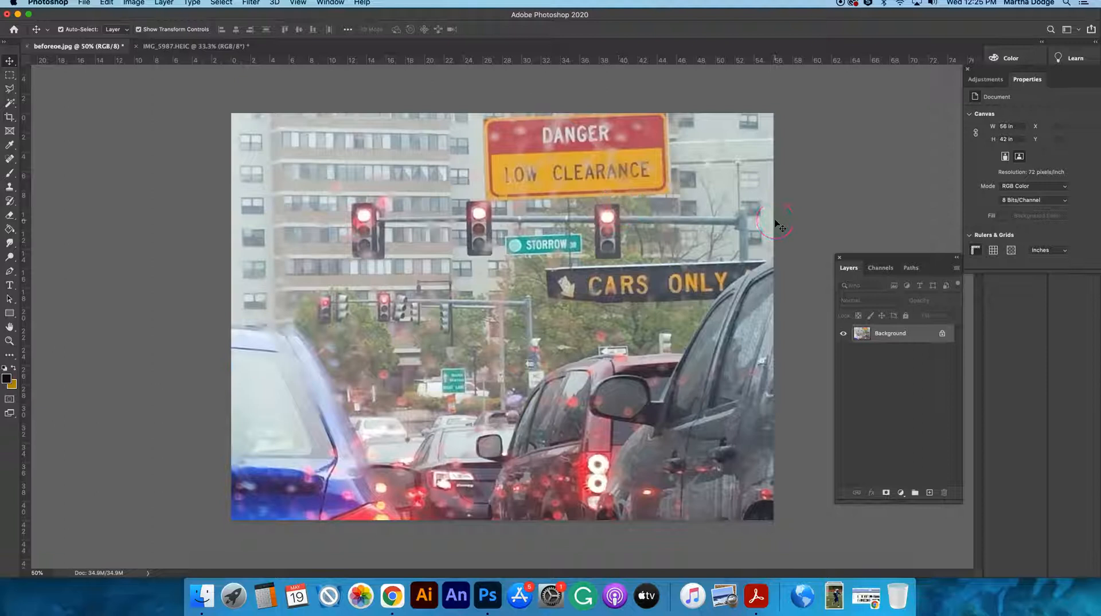
click(892, 337)
click(894, 335)
key(super+j)
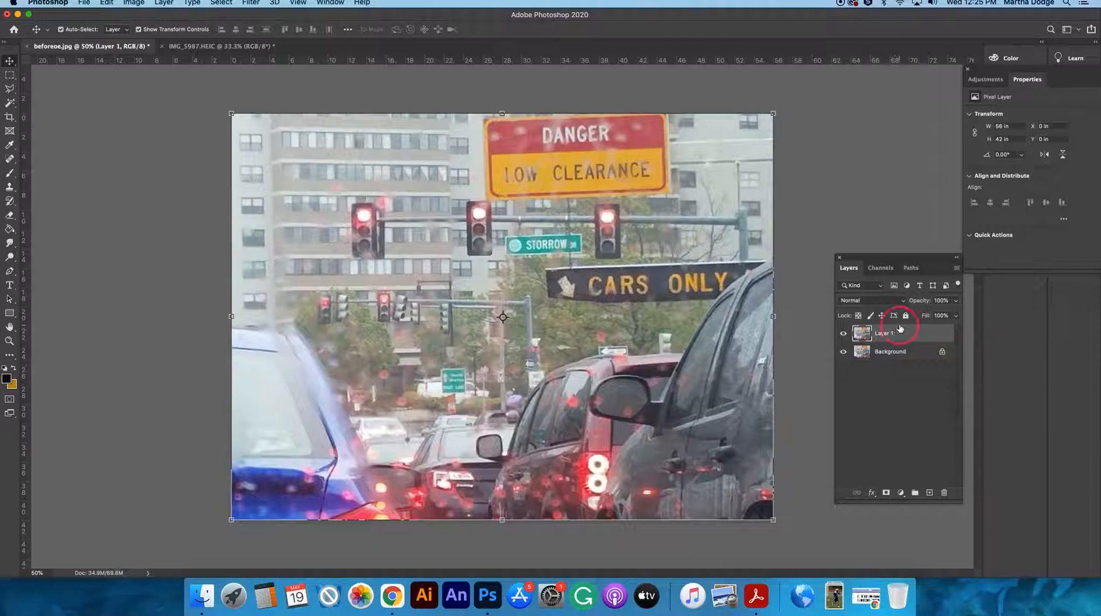
key(super+z)
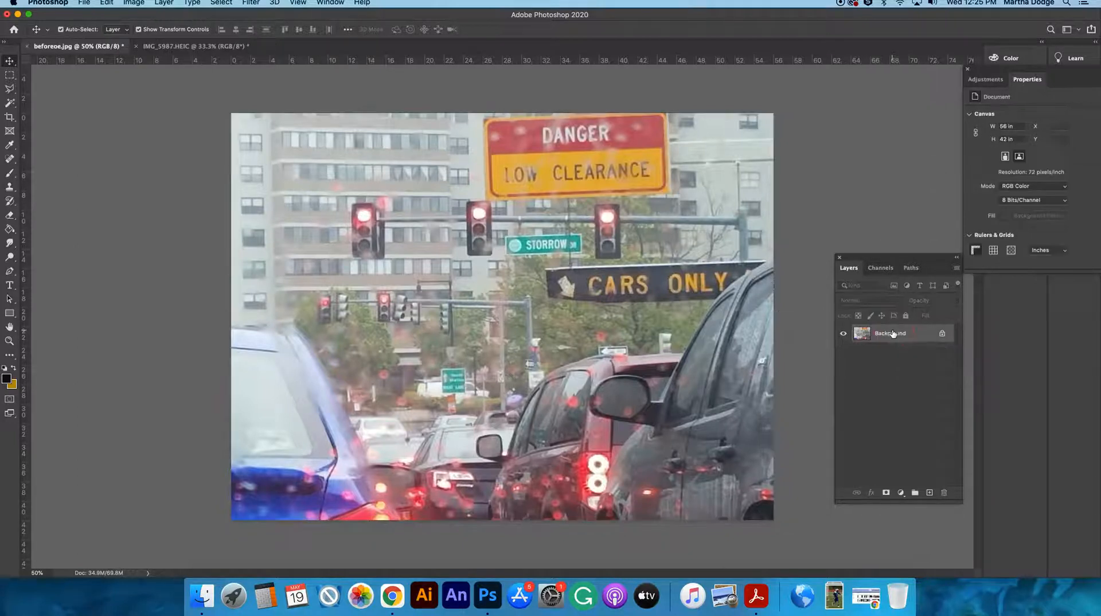
Duplicate the Background layer as "Background copy" and set the copy's blending mode to Screen.
right_click(892, 333)
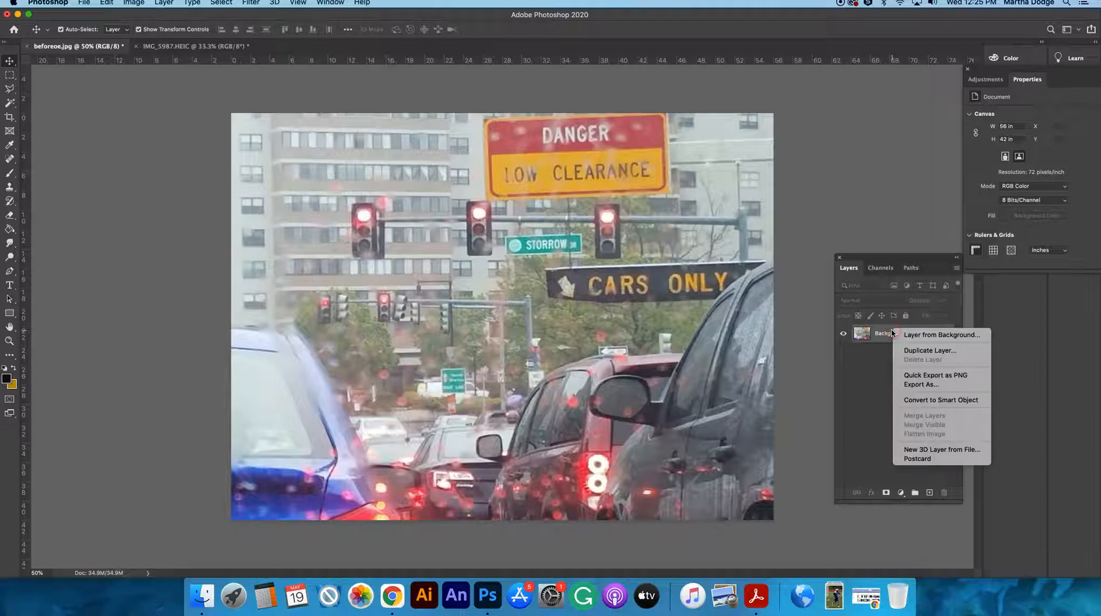
click(927, 351)
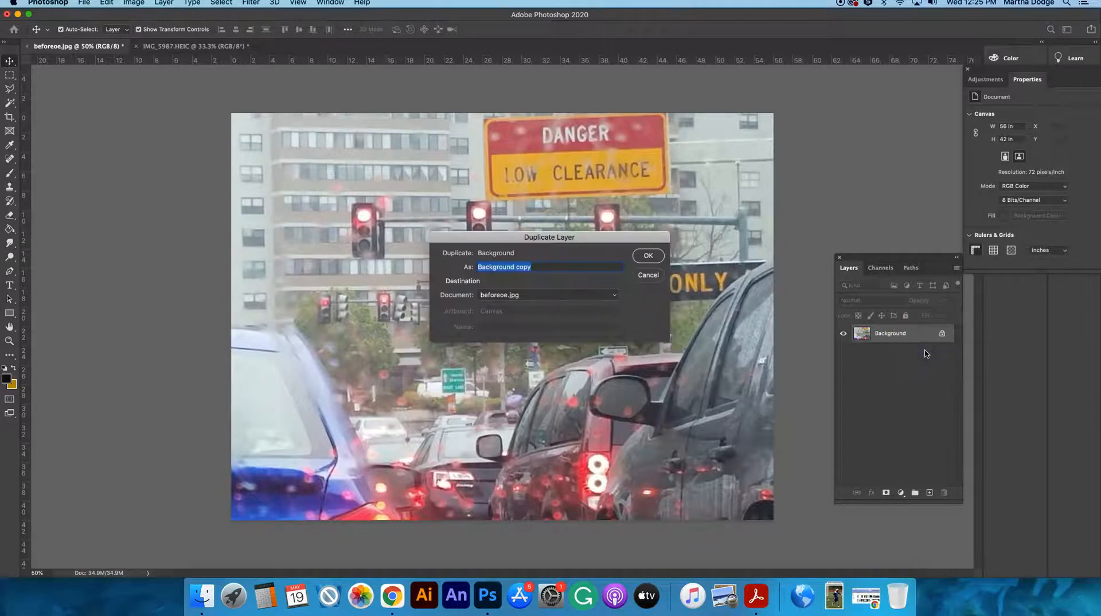
click(647, 255)
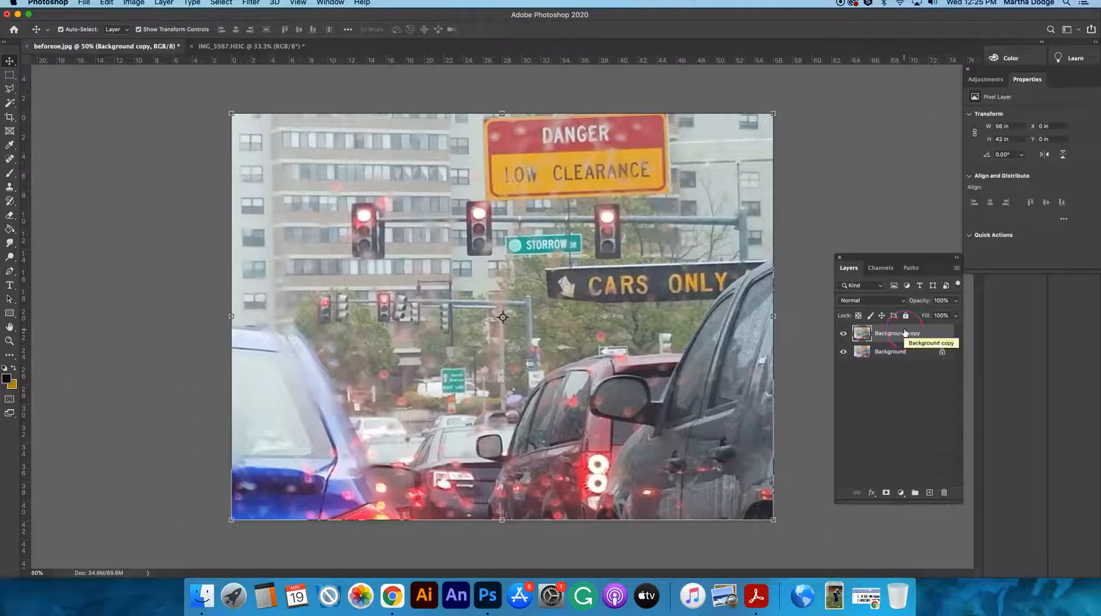
click(864, 333)
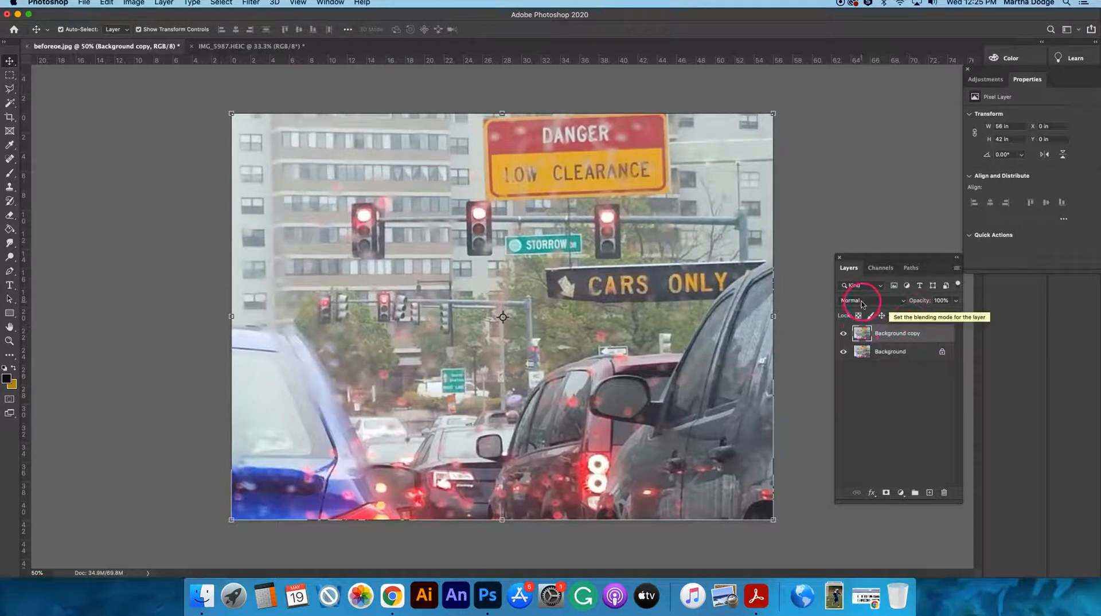
click(894, 302)
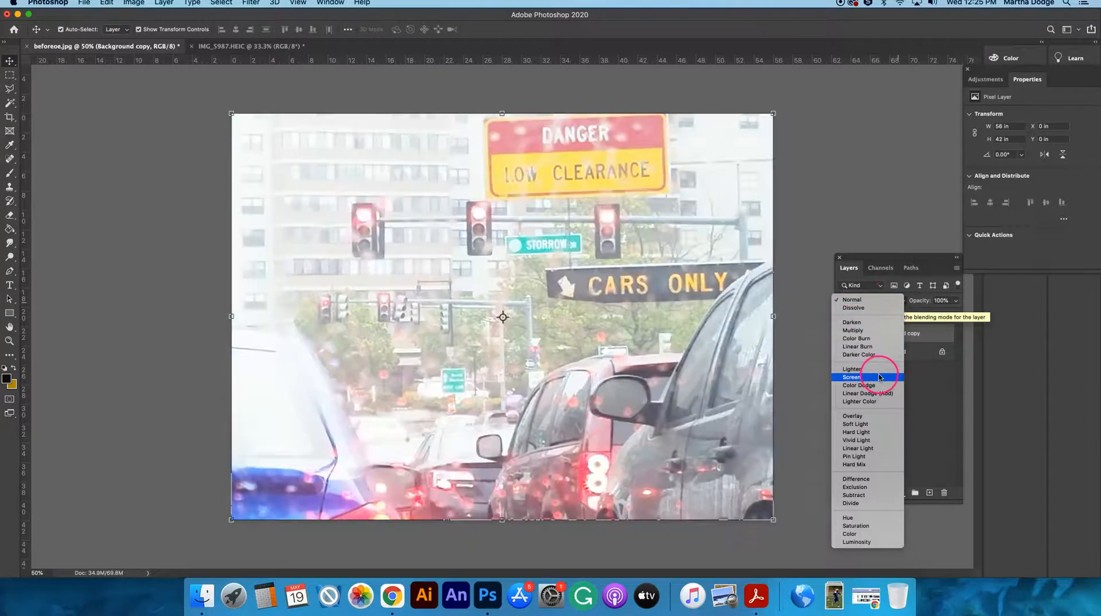
click(880, 377)
Duplicate the Screen layer Background copy and set the new top layer's blending mode to Multiply.
click(912, 337)
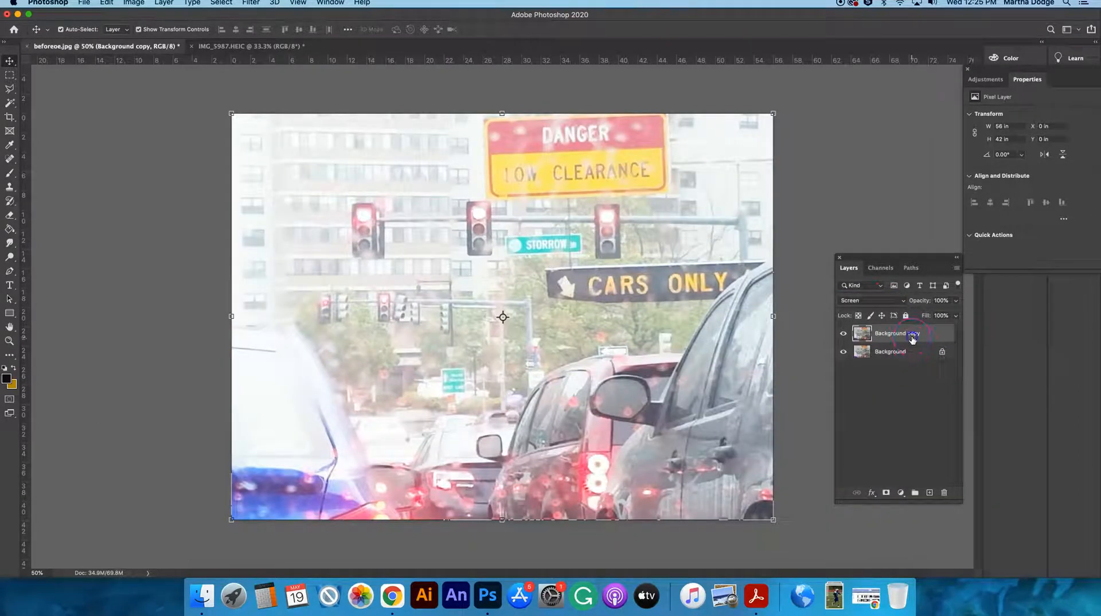
click(923, 337)
key(super+j)
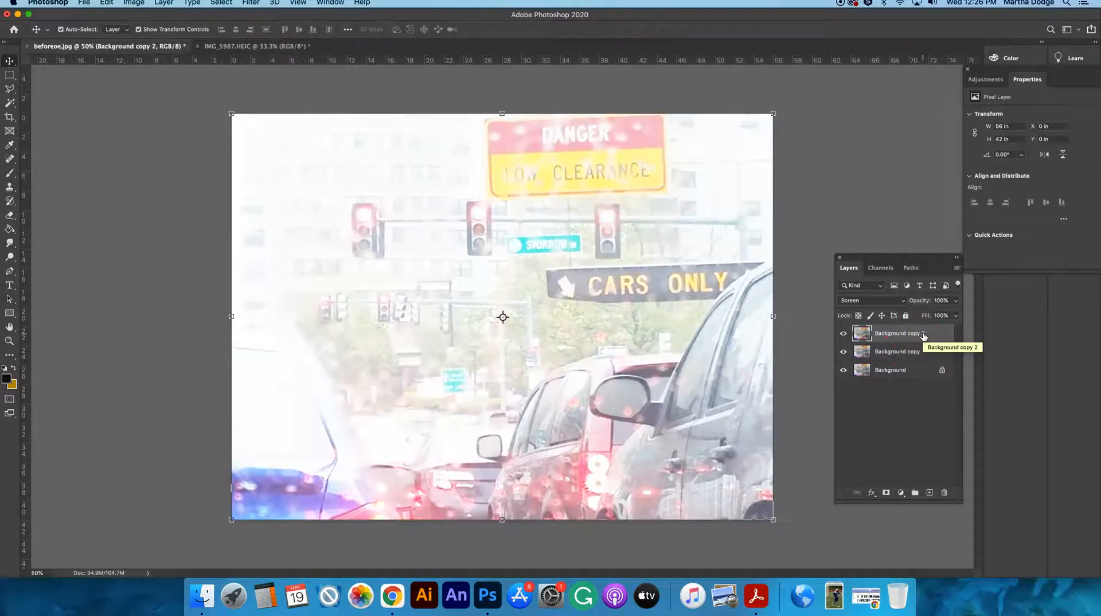
click(884, 300)
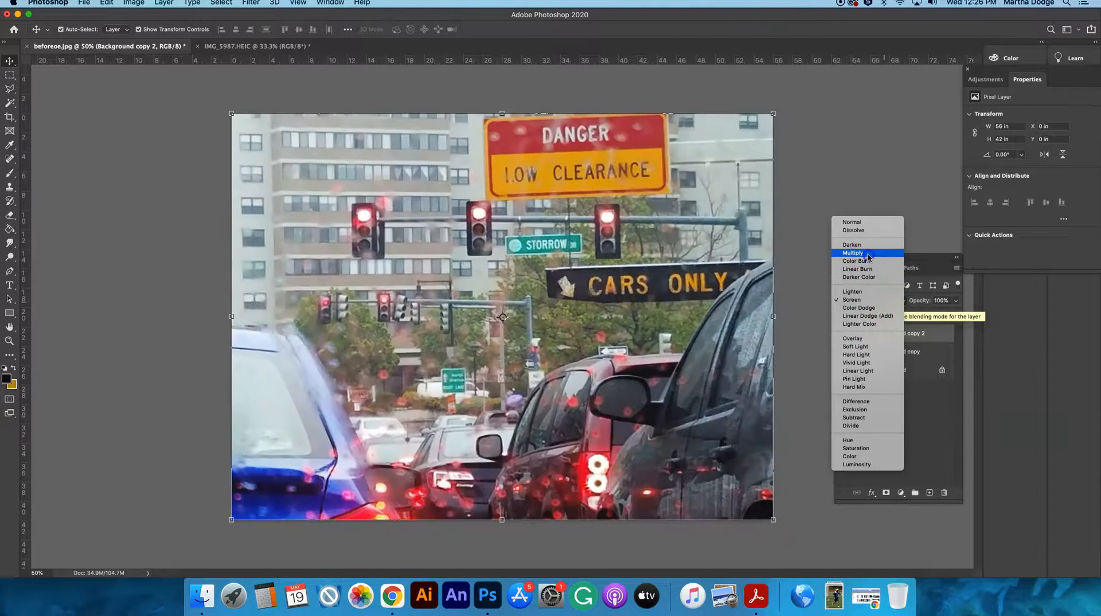
click(867, 253)
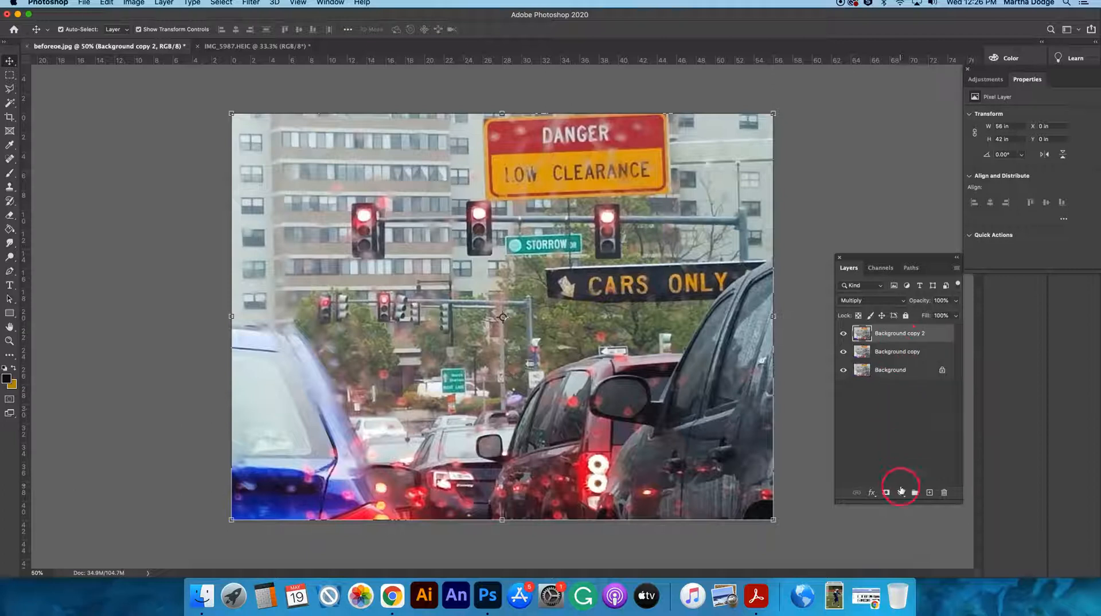
Move the floating Adjustments and Properties panel group off the docked Color, Swatches and Libraries panels.
drag(1061, 69, 930, 60)
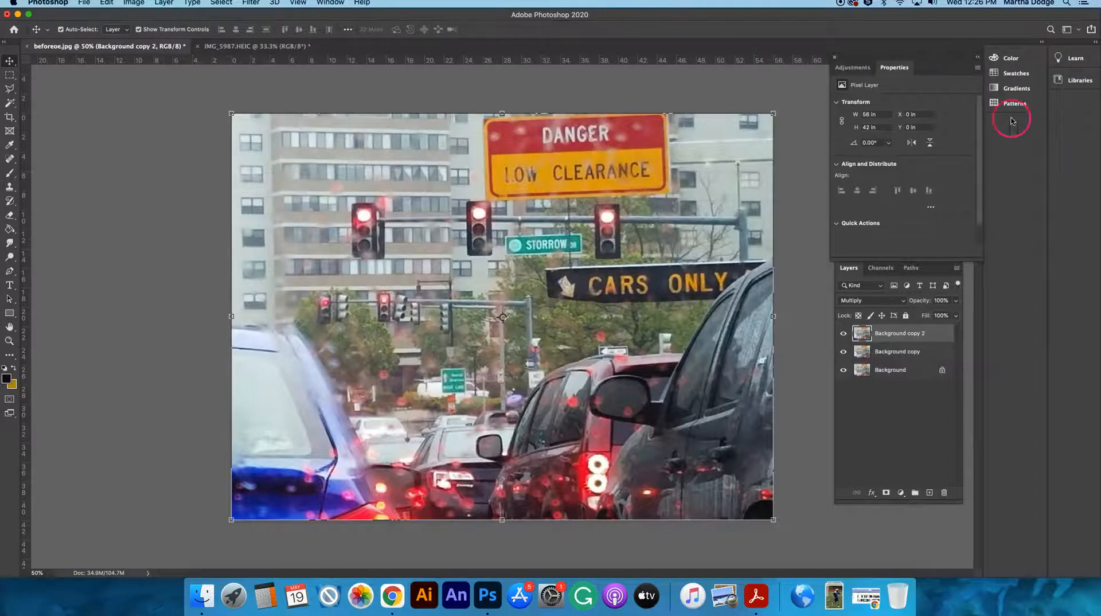
Add a Levels adjustment layer above Background copy 2.
click(855, 68)
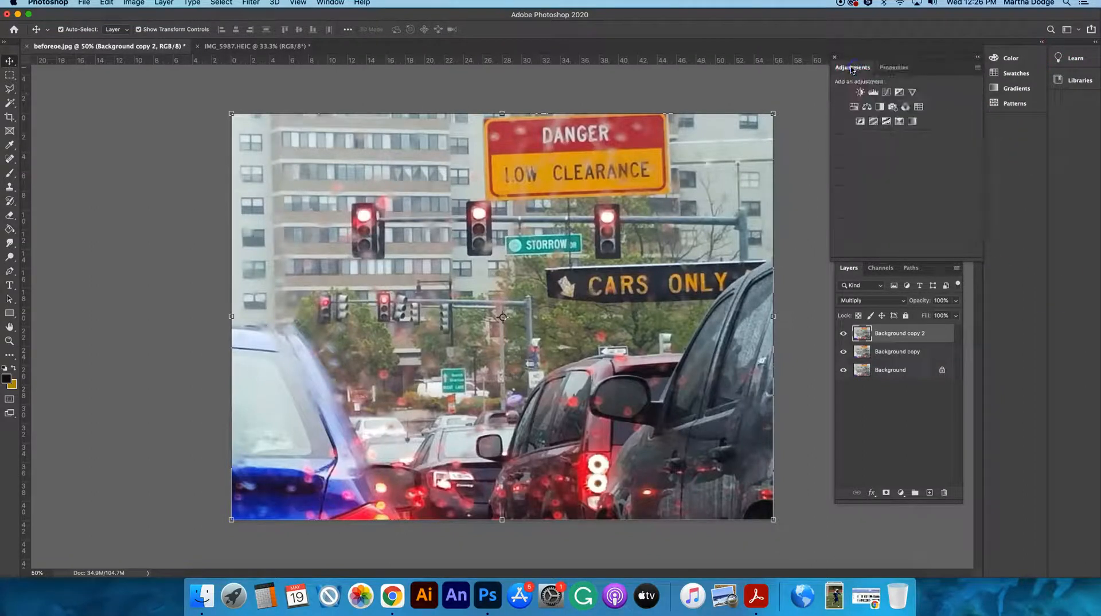
click(873, 92)
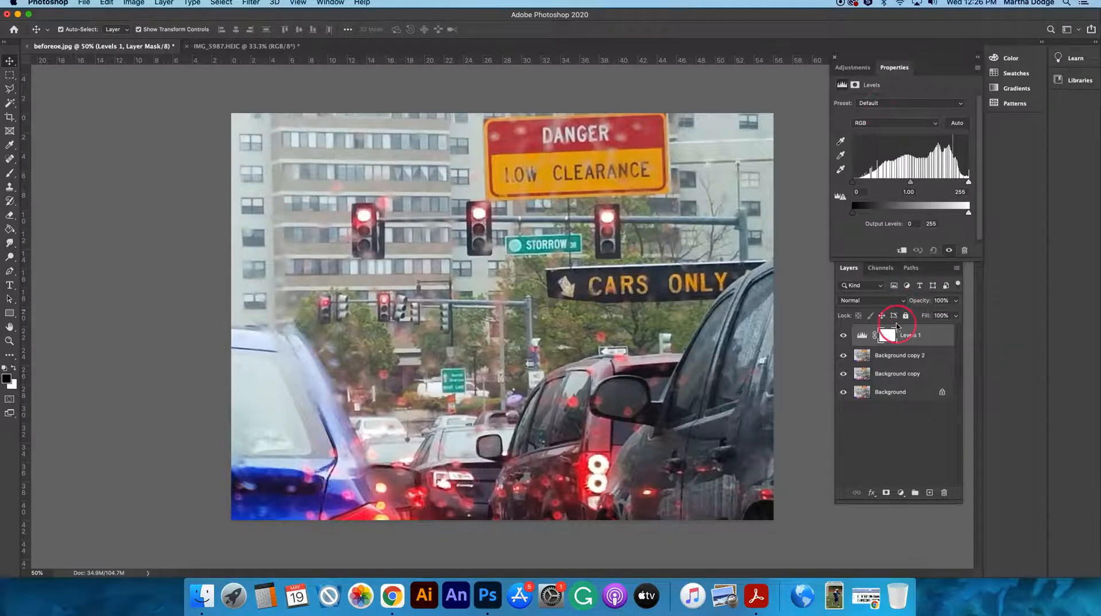
click(901, 493)
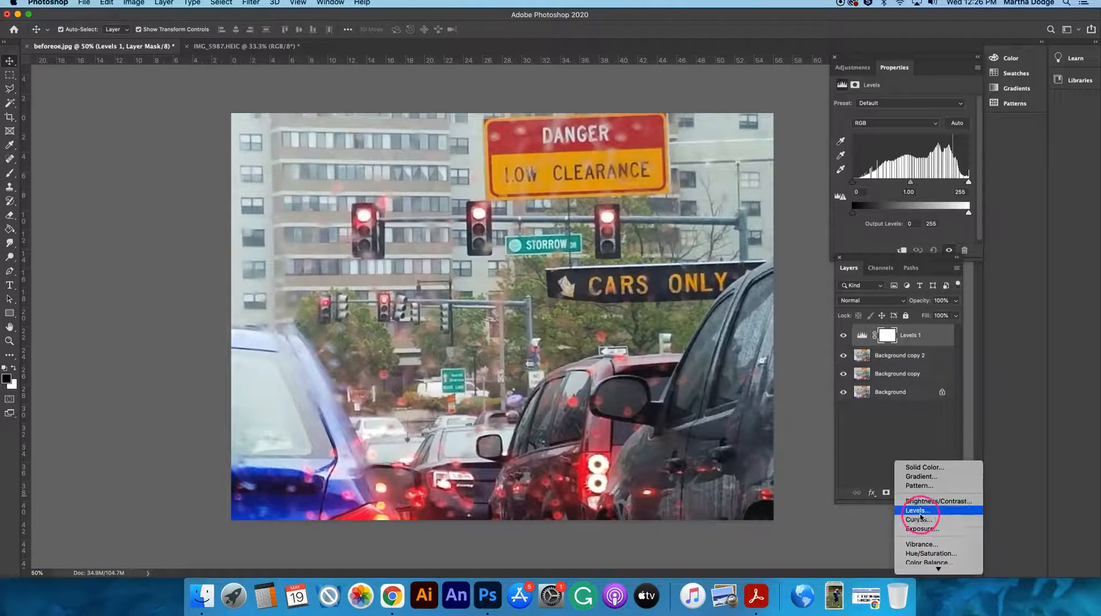
click(998, 431)
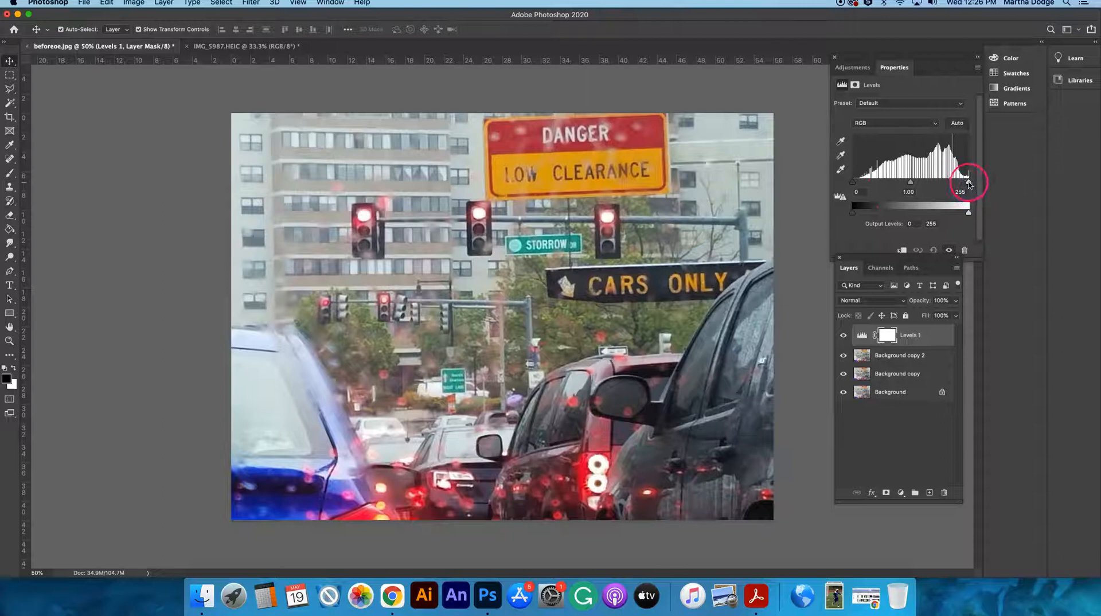
Try a Levels midtone value of 0.91, and delete the Levels adjustment layer.
drag(968, 184, 849, 184)
click(913, 182)
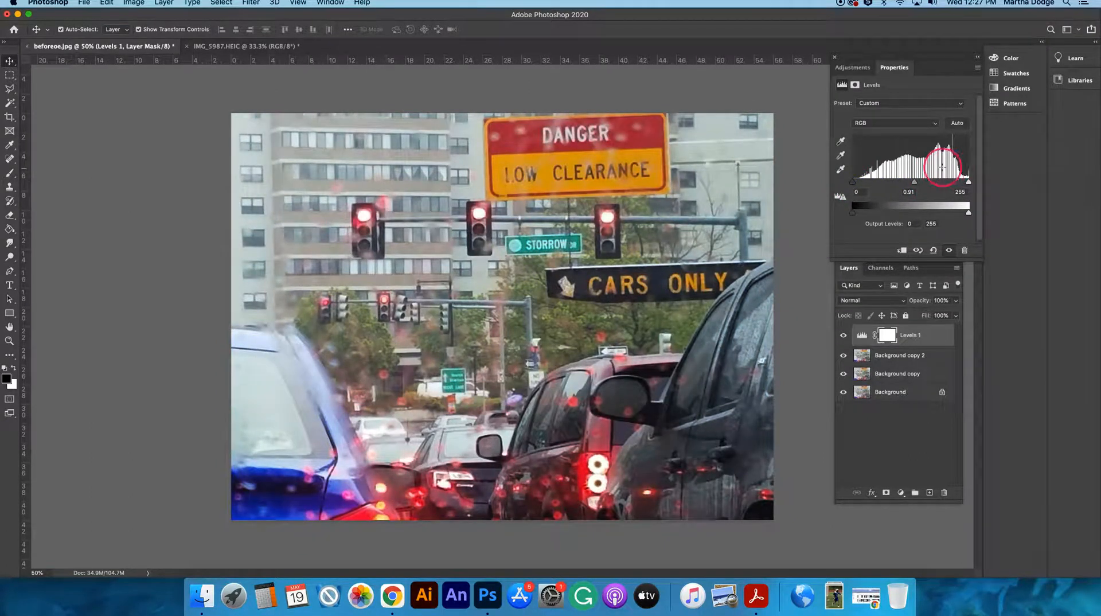
click(915, 336)
key(Delete)
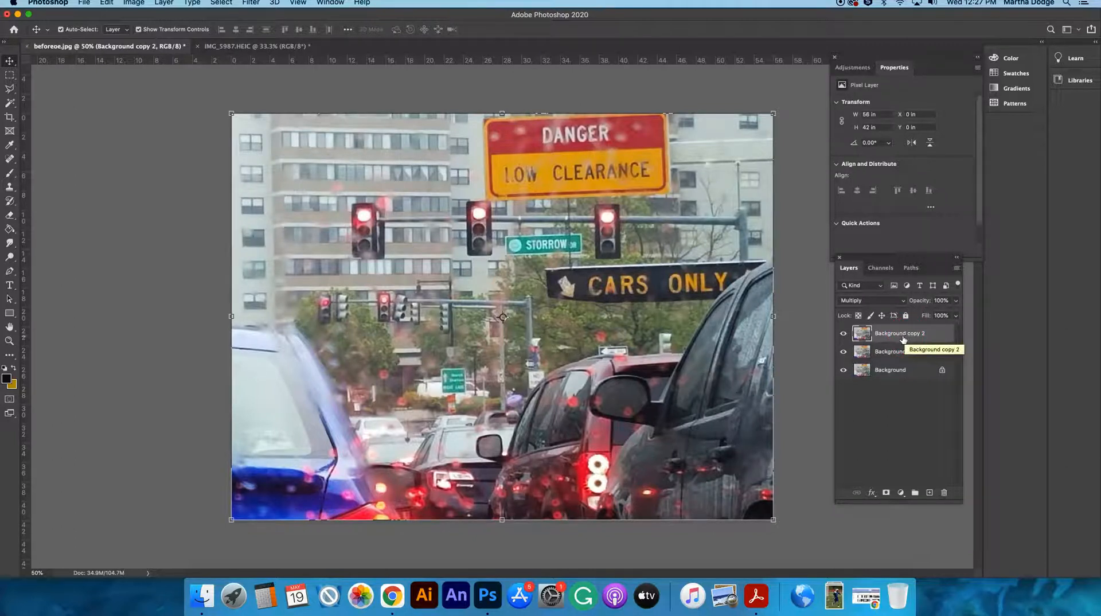
Add a Hue/Saturation adjustment layer above Background copy 2 and set its saturation to +88.
click(855, 68)
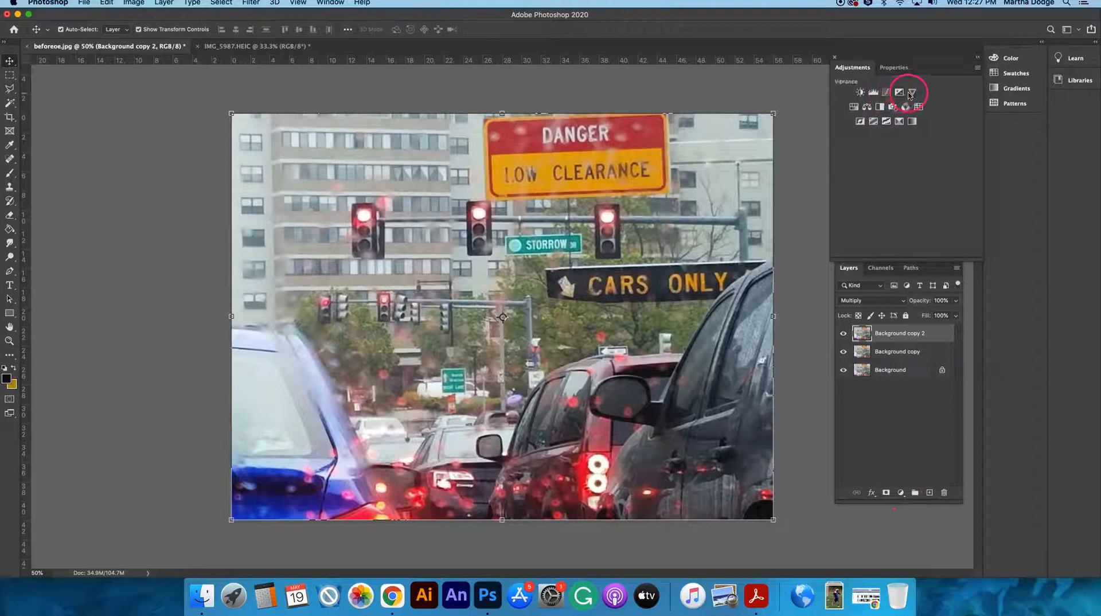
click(853, 108)
click(902, 166)
drag(902, 165, 960, 168)
click(928, 342)
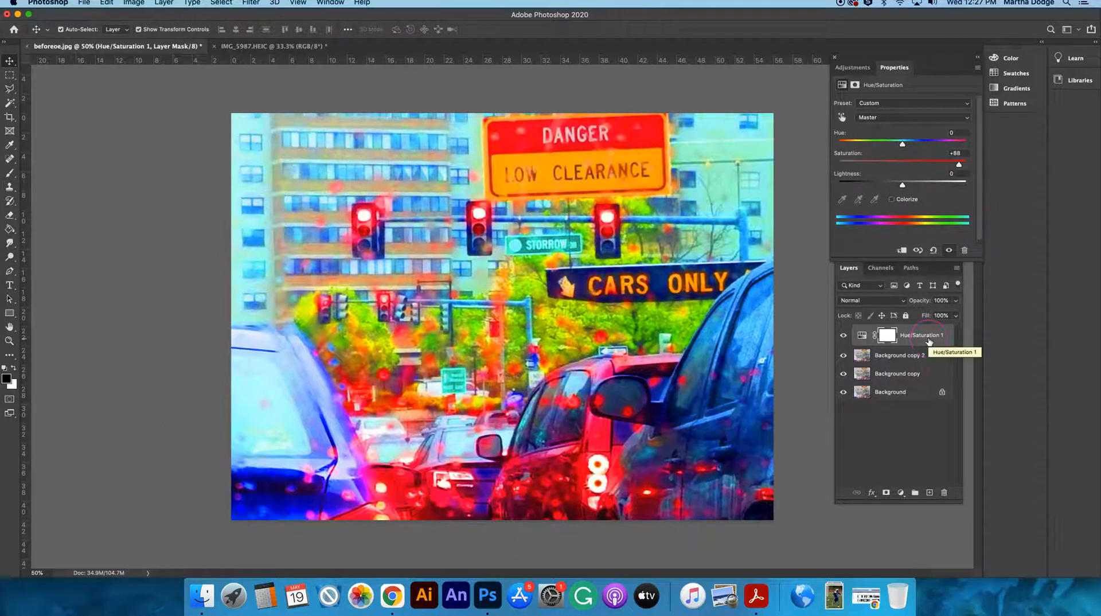
Open the Gaussian Blur filter for the Multiply layer Background copy 2.
click(891, 357)
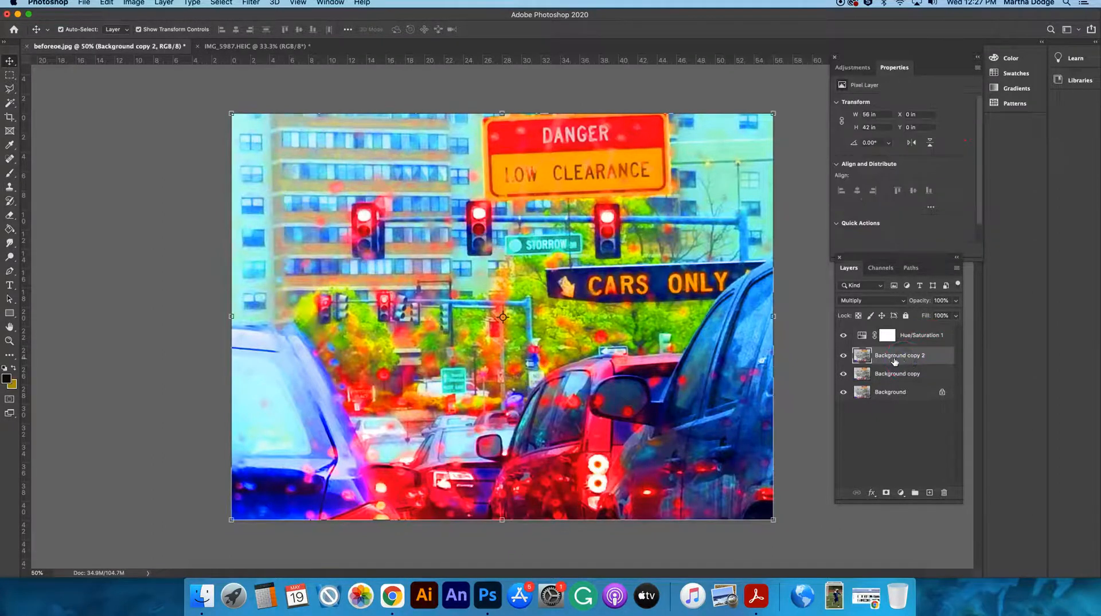
click(867, 355)
click(928, 356)
click(251, 2)
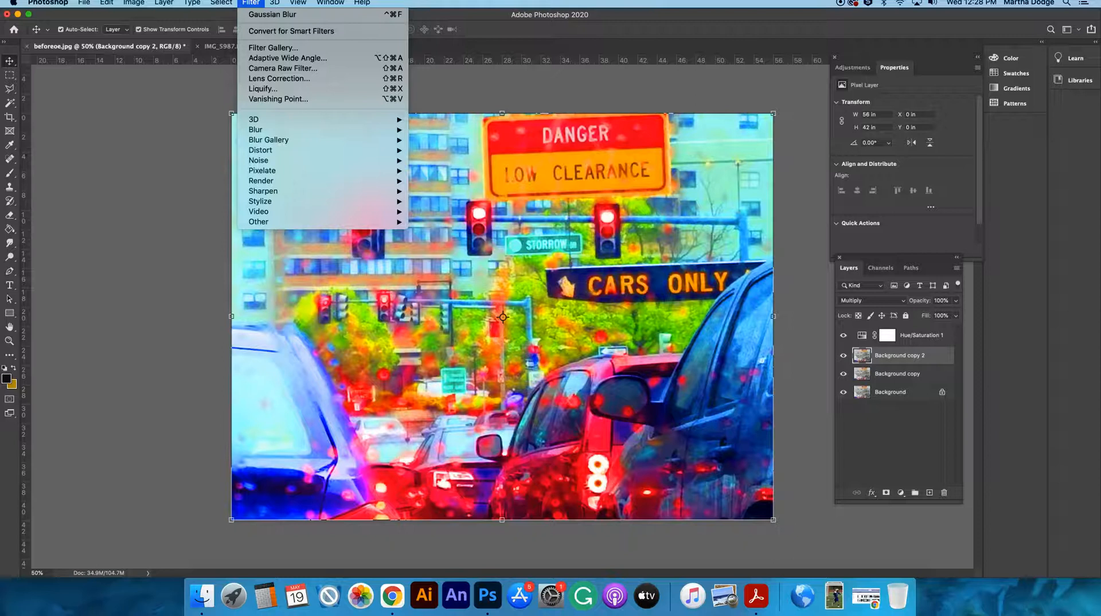
mouse_move(287, 130)
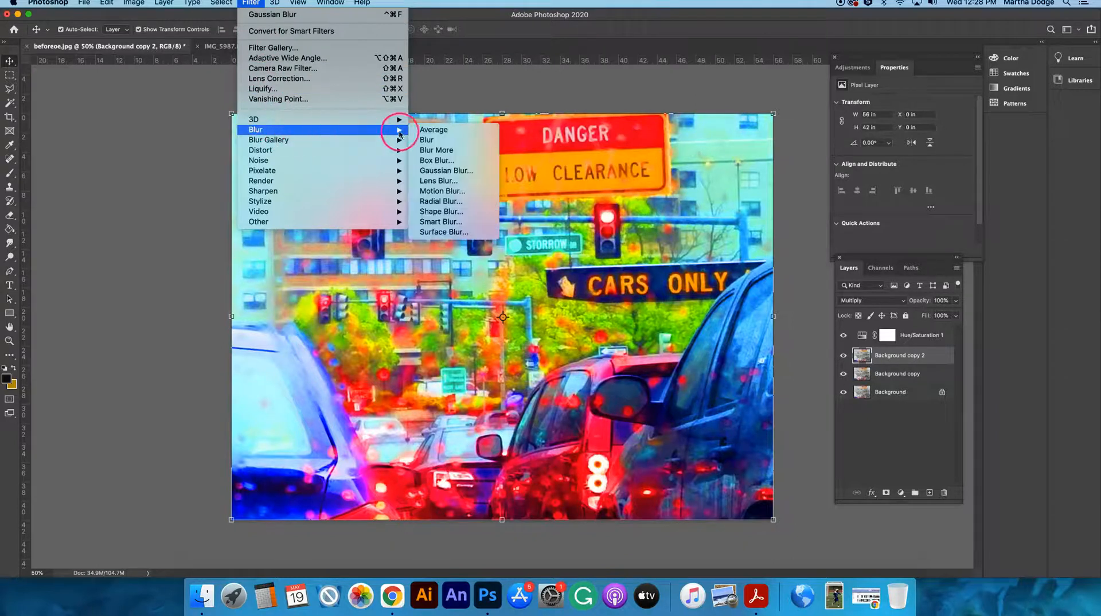
click(453, 171)
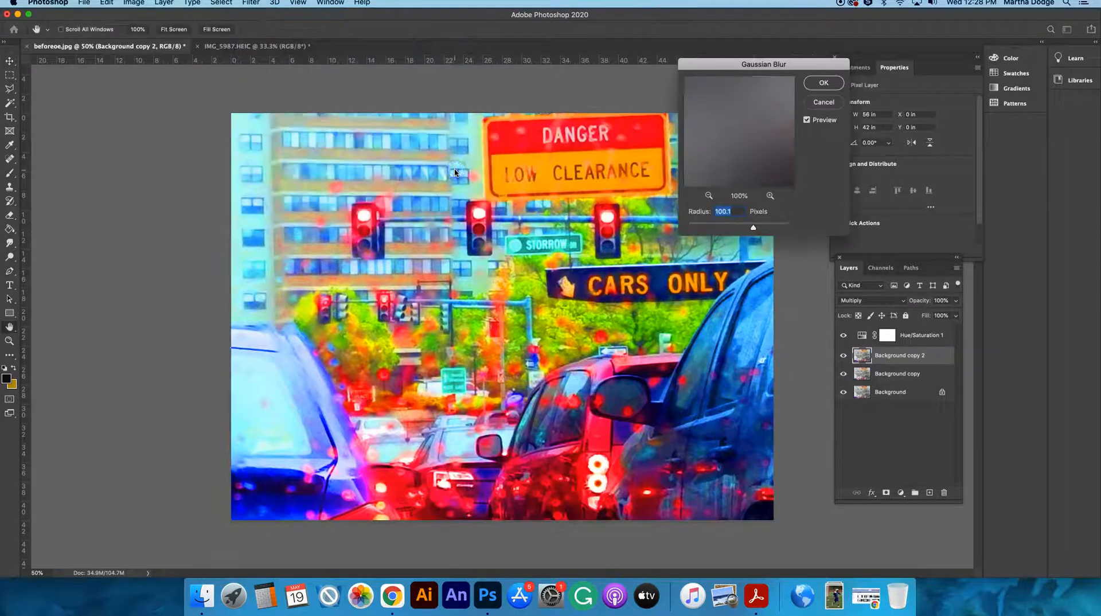
Preview Gaussian Blur radii from 0.1 up to 1000 pixels on Background copy 2.
click(755, 228)
drag(756, 228, 699, 230)
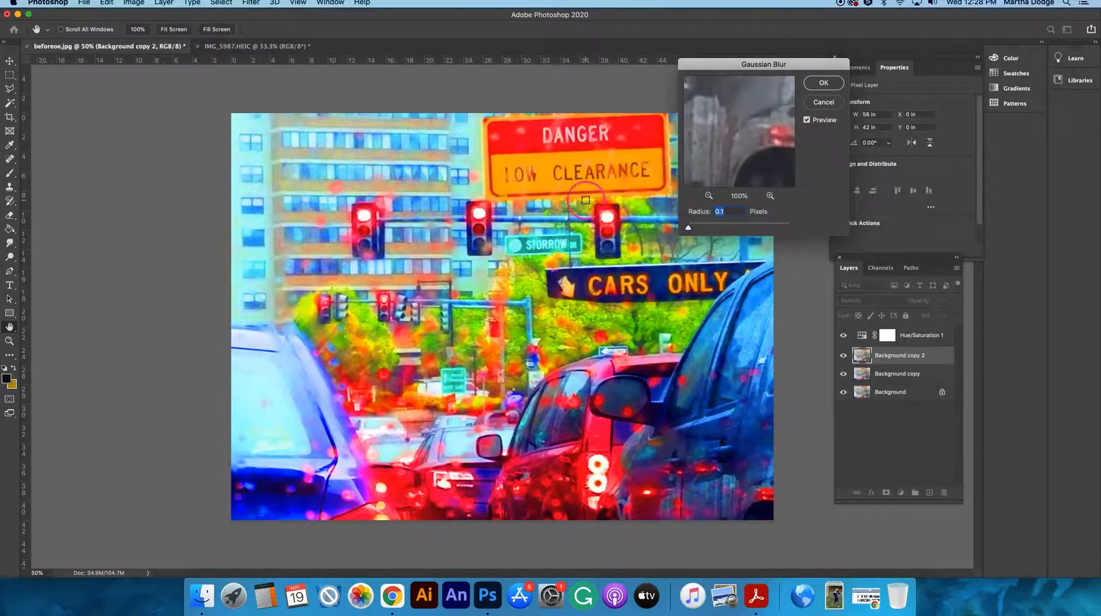
drag(689, 229, 737, 231)
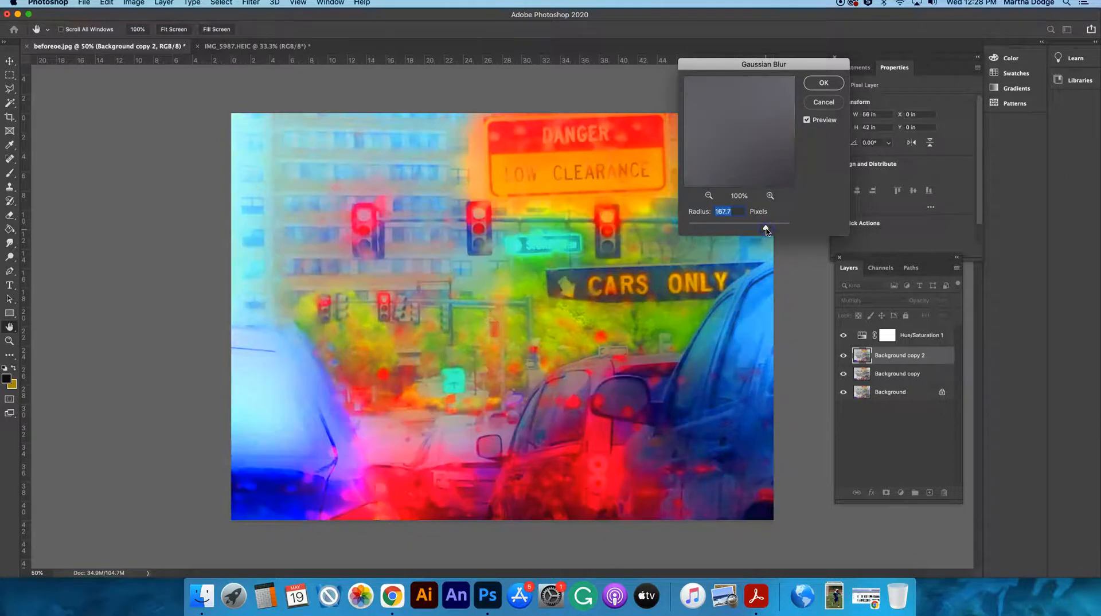
drag(766, 230, 803, 231)
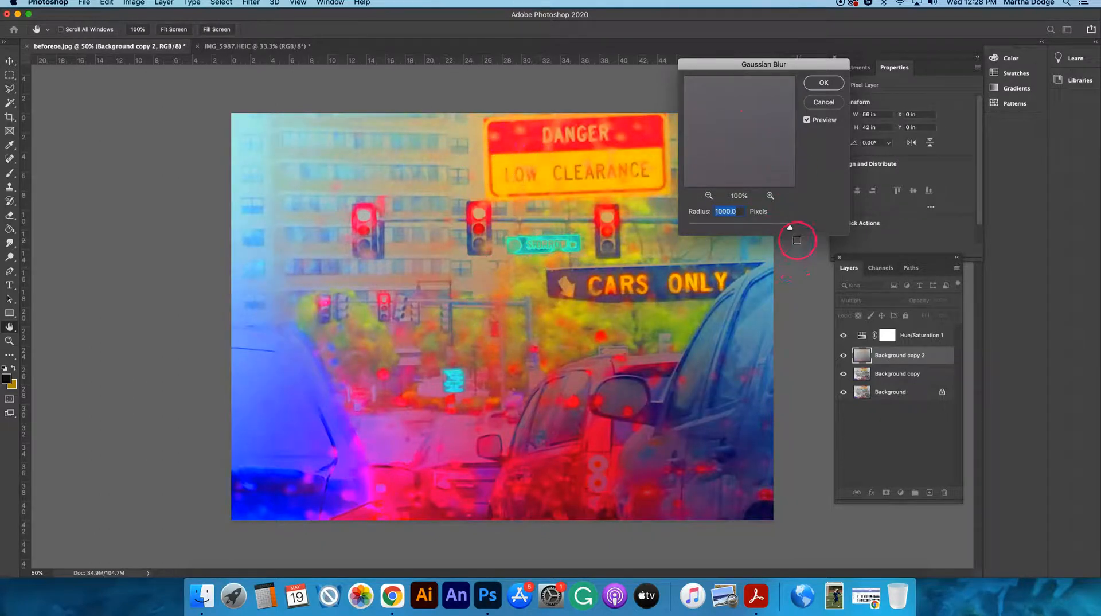
Set the Gaussian Blur radius to 47.2 pixels and apply it to Background copy 2.
drag(790, 229, 743, 230)
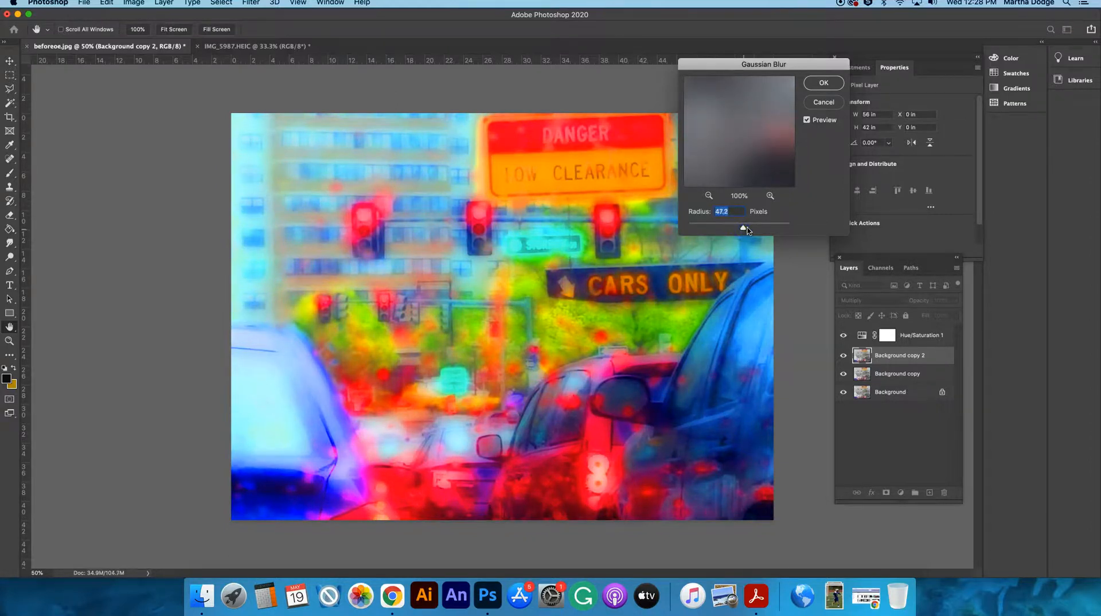
click(820, 85)
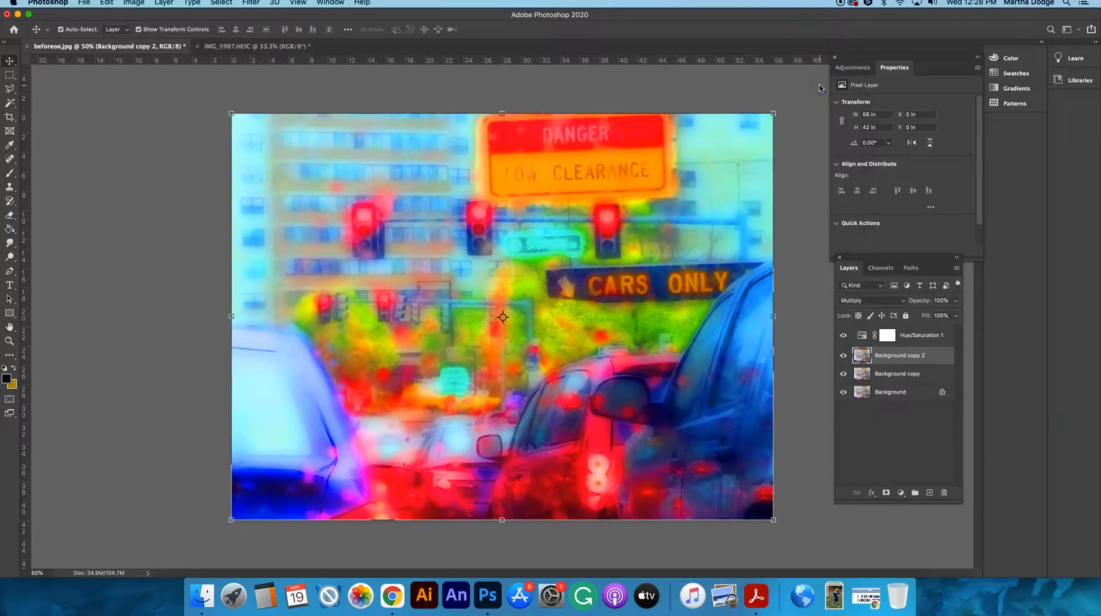
click(948, 549)
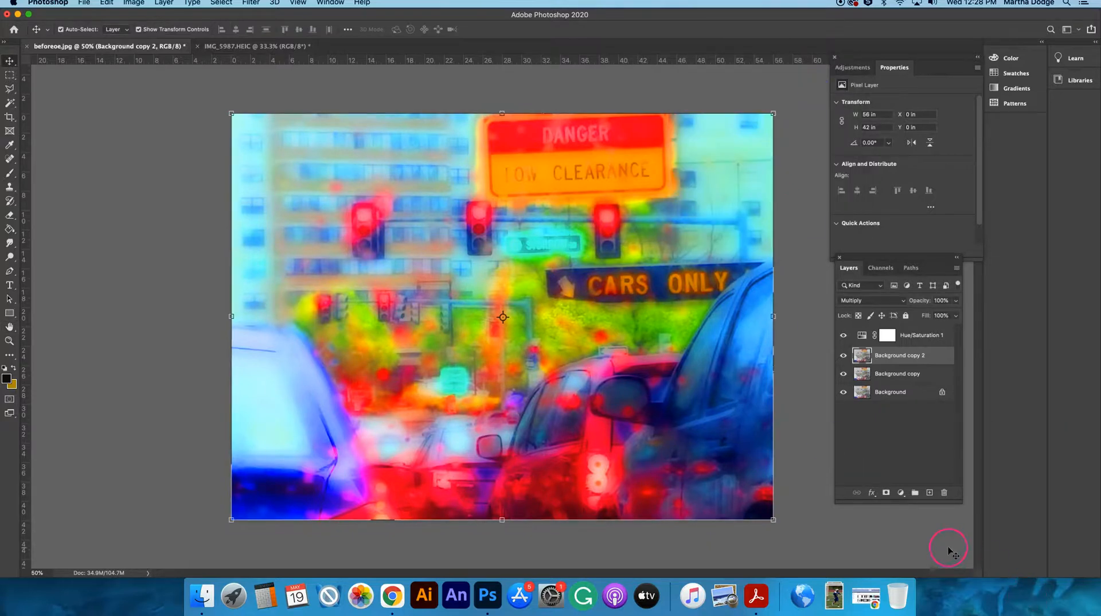